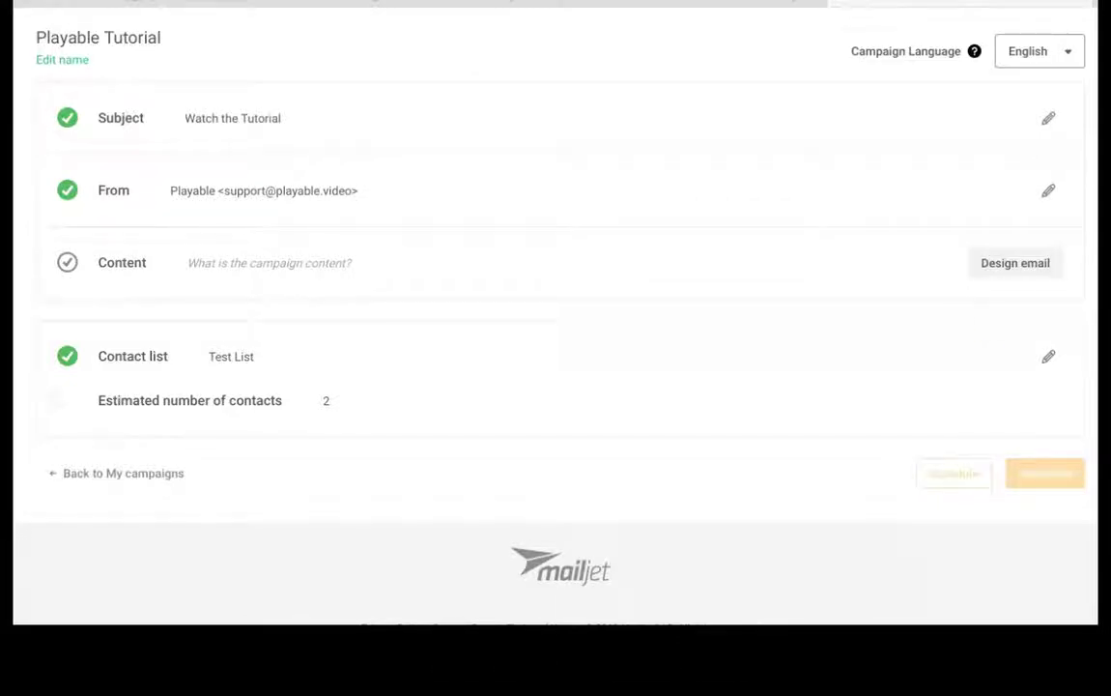
- Apply the green Lockbox newsletter template from the template gallery as the email design
click(1014, 263)
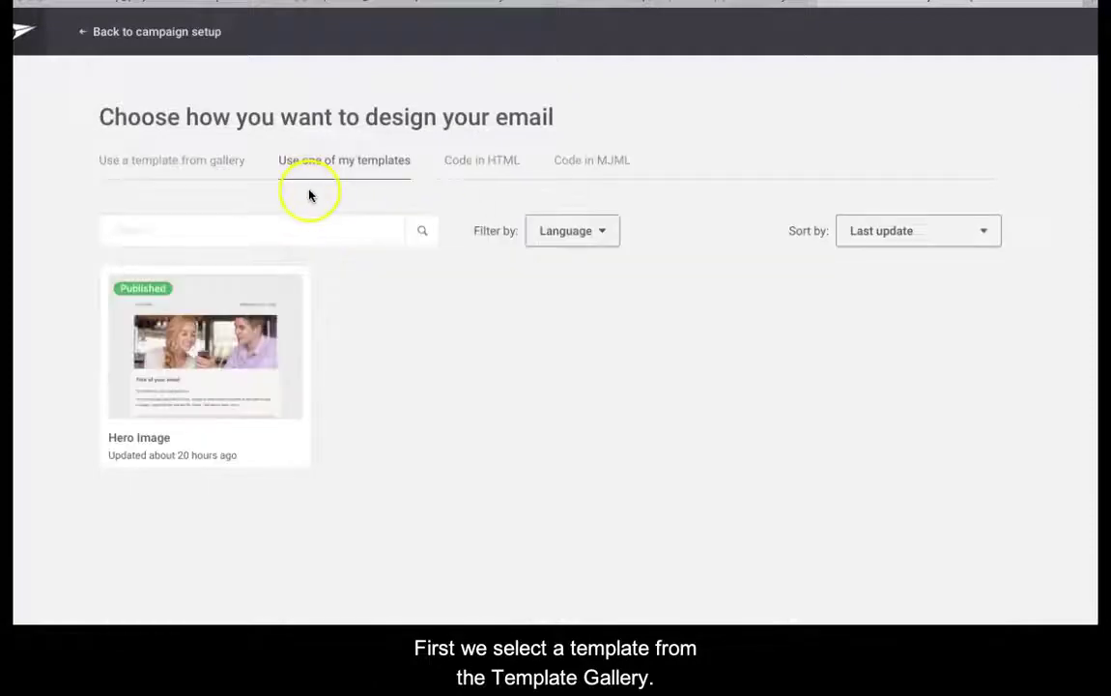
click(208, 166)
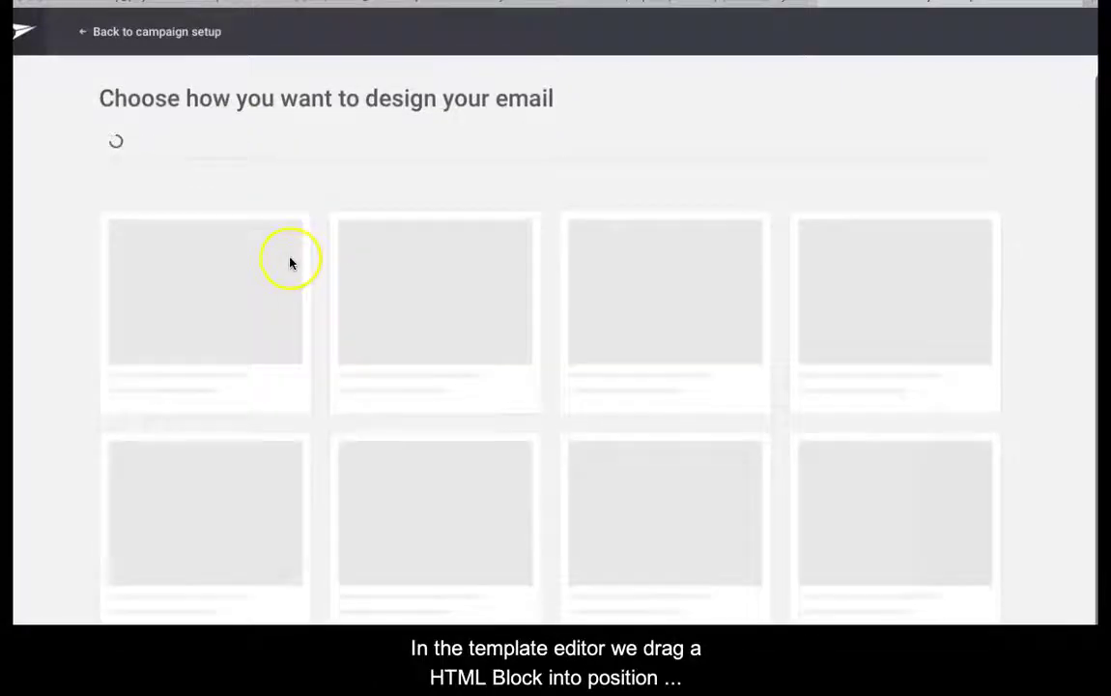
scroll(289, 259, down, 6)
click(197, 386)
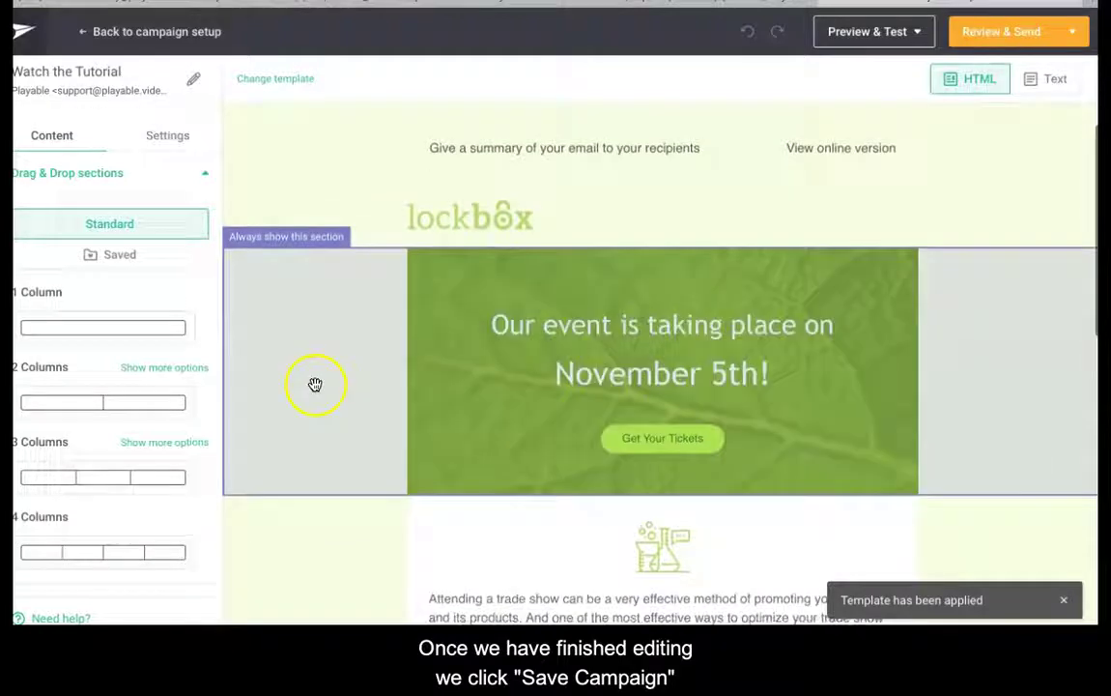
- Drop an HTML block at the top of the event banner, then save the campaign
scroll(134, 464, down, 5)
drag(159, 467, 647, 302)
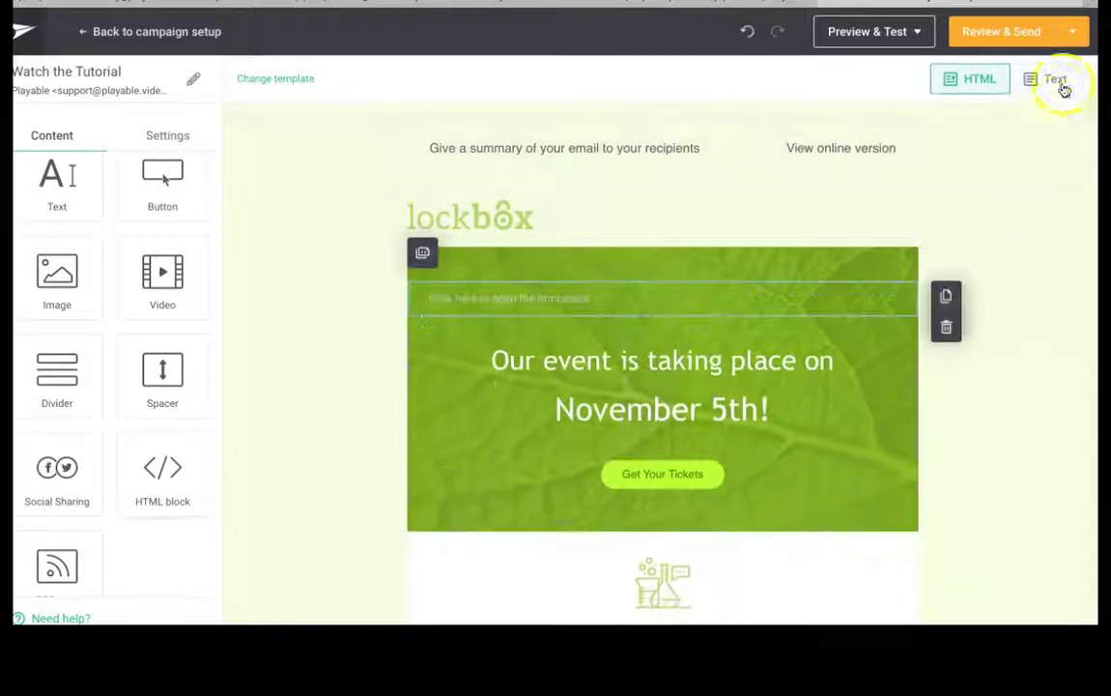
click(1073, 31)
click(1062, 98)
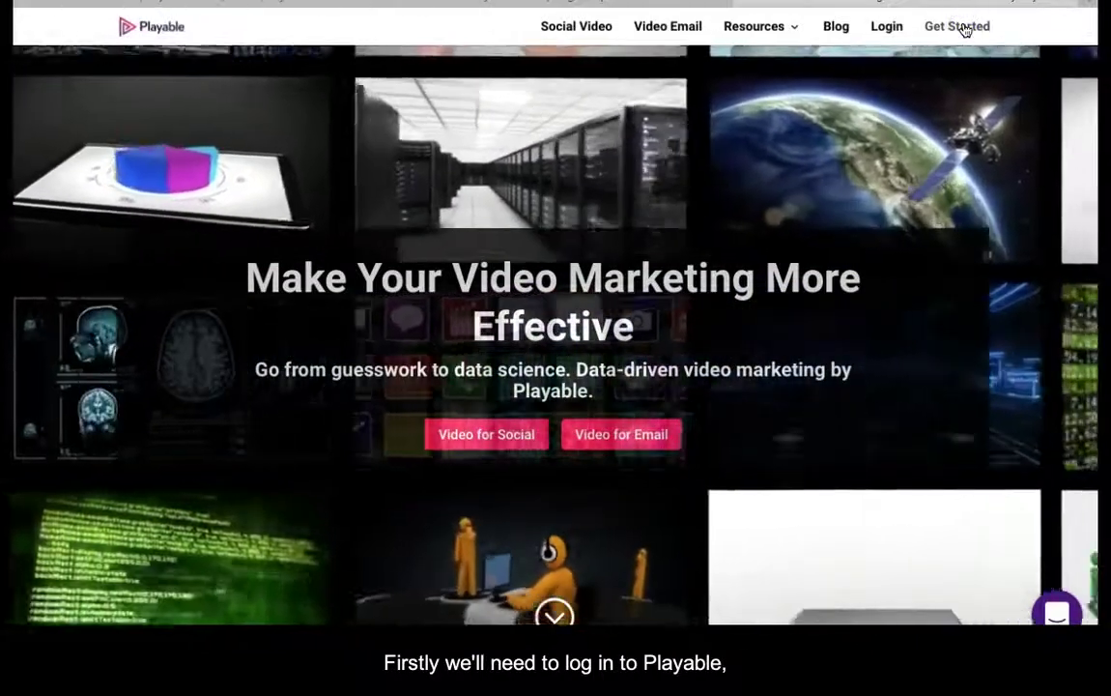
- Log in to Playable, go to the Videos dashboard, and start adding a new video
click(960, 27)
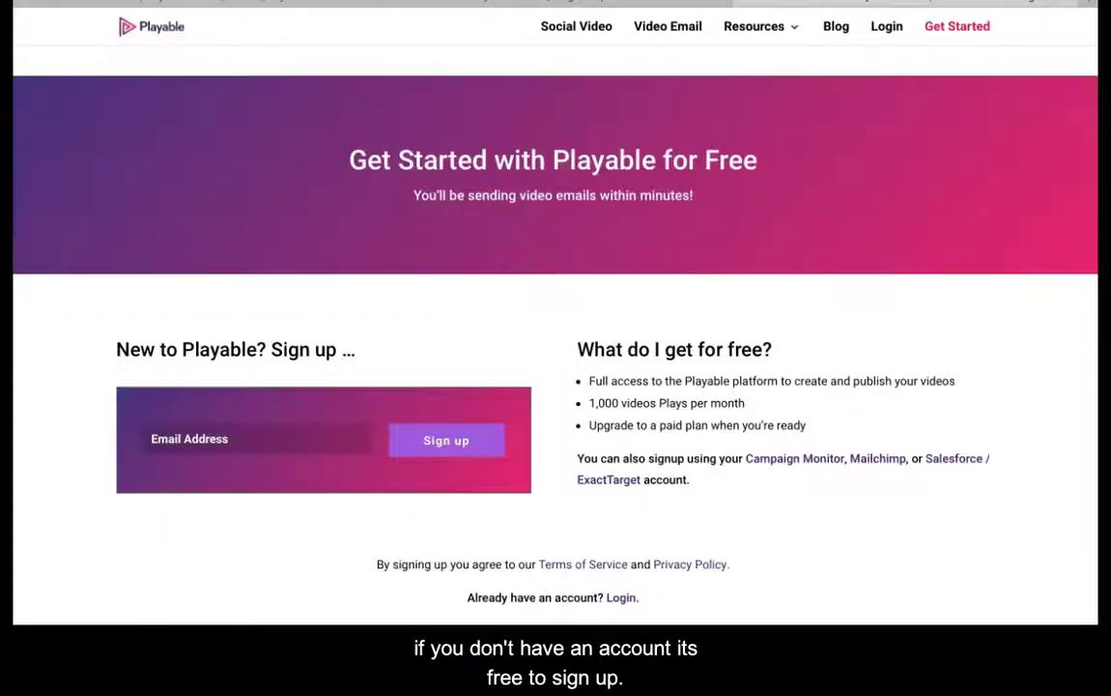
scroll(329, 205, down, 1)
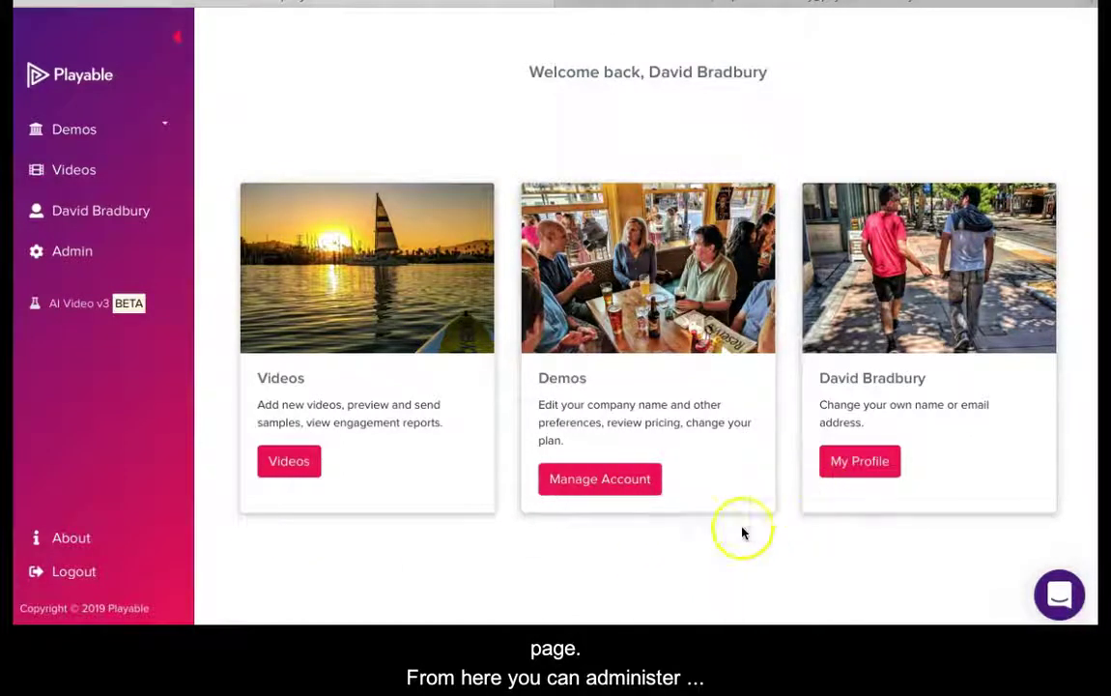
click(286, 462)
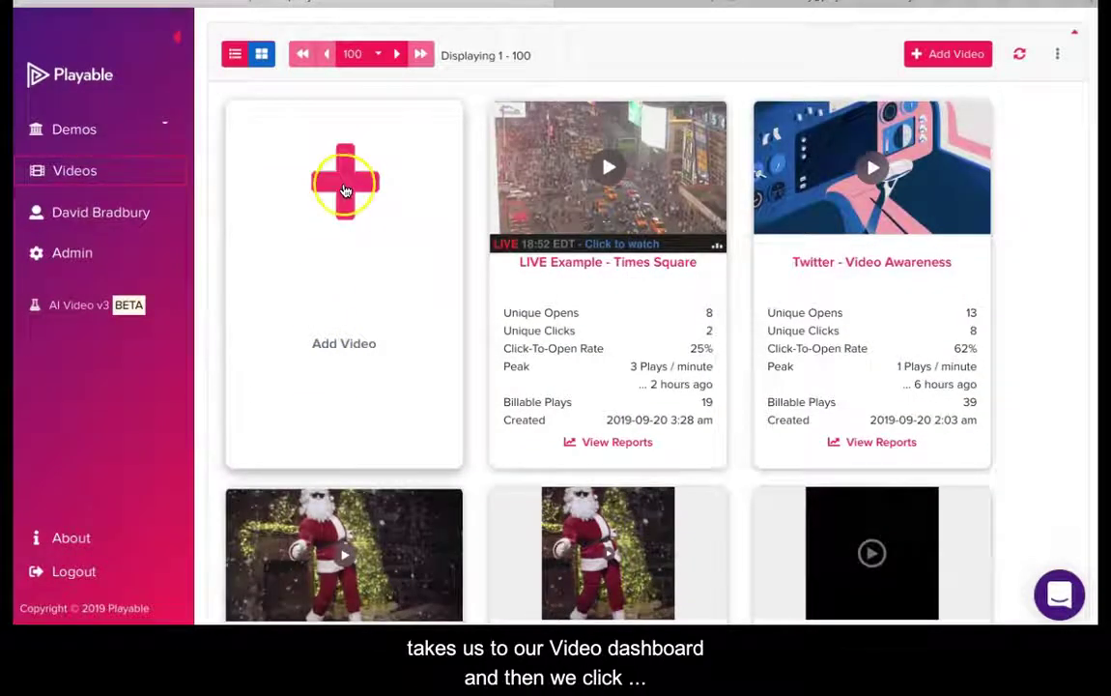
click(361, 155)
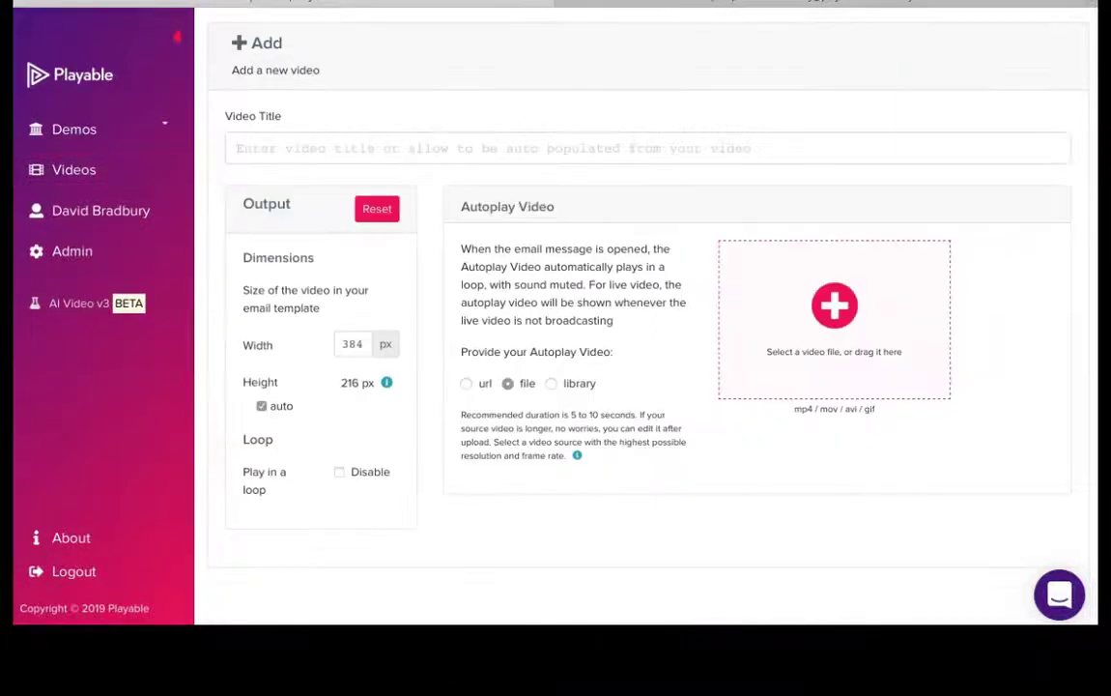
- Title the video 'Playable Tutorial' and set its display width to 600 px
click(253, 149)
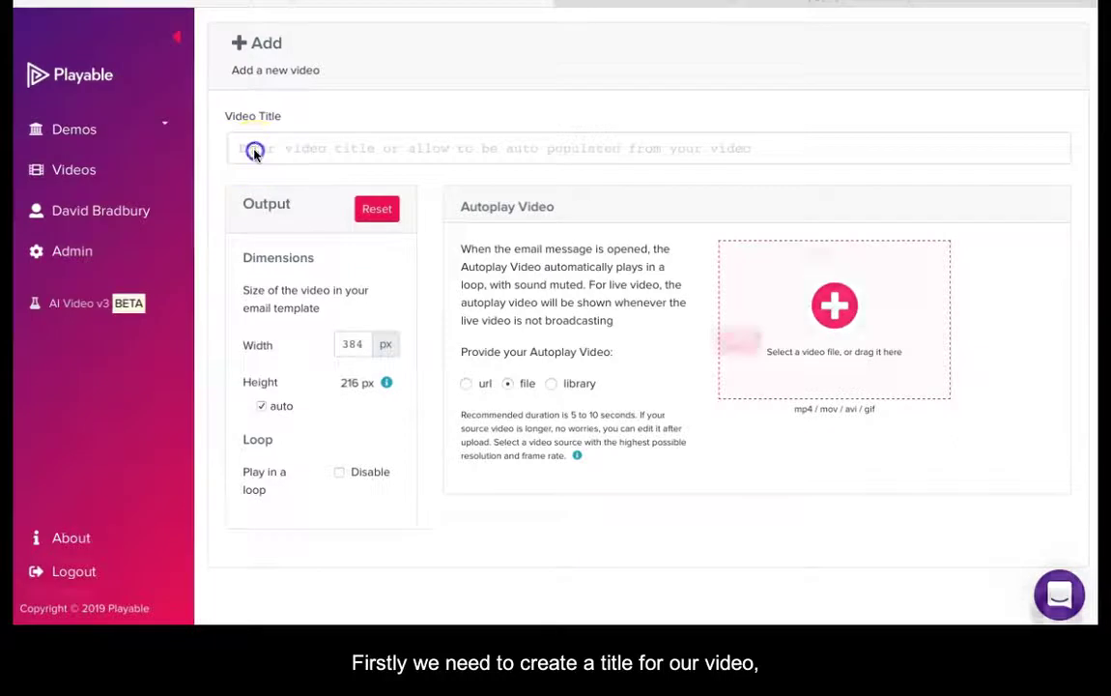
text(Play)
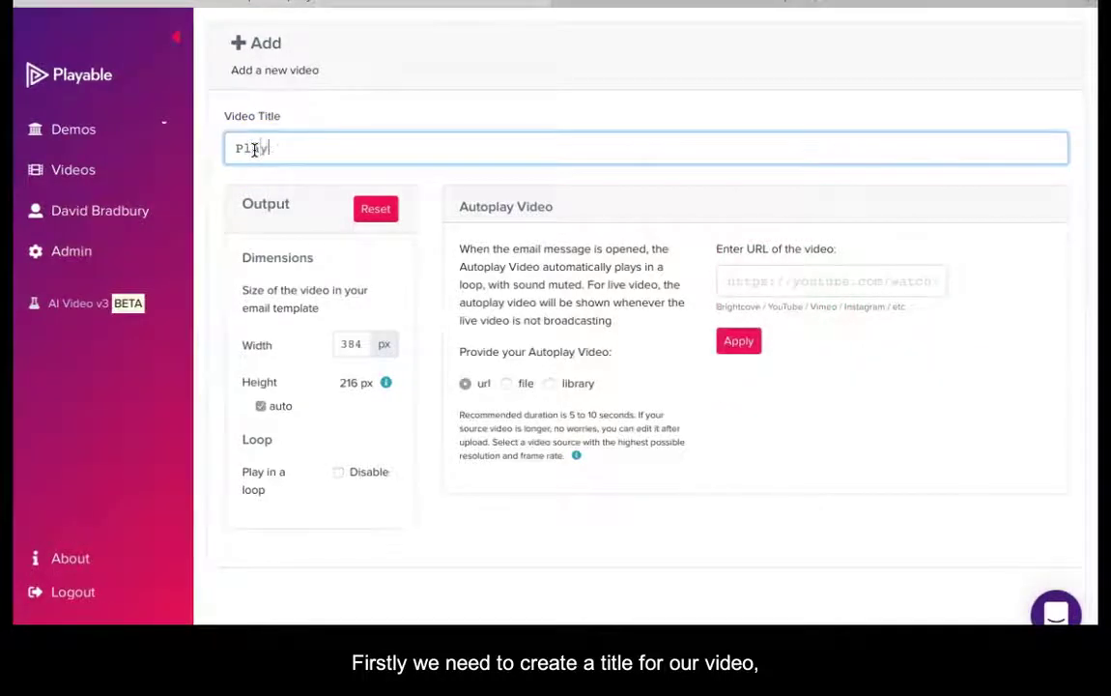
text(able Tuto)
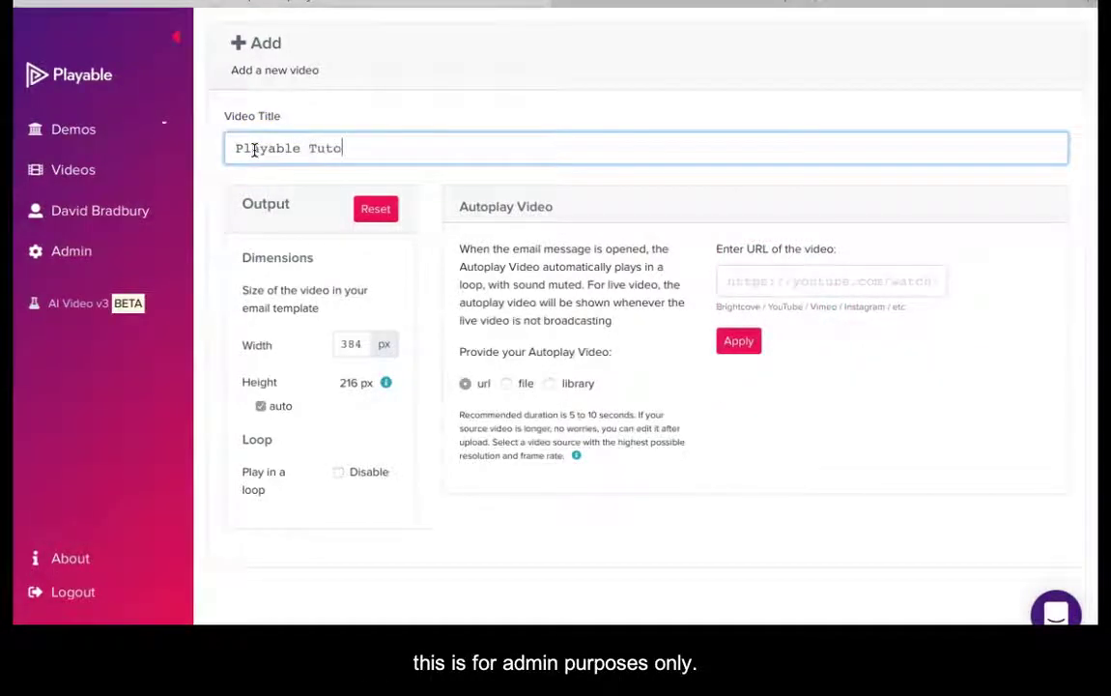
text(rial)
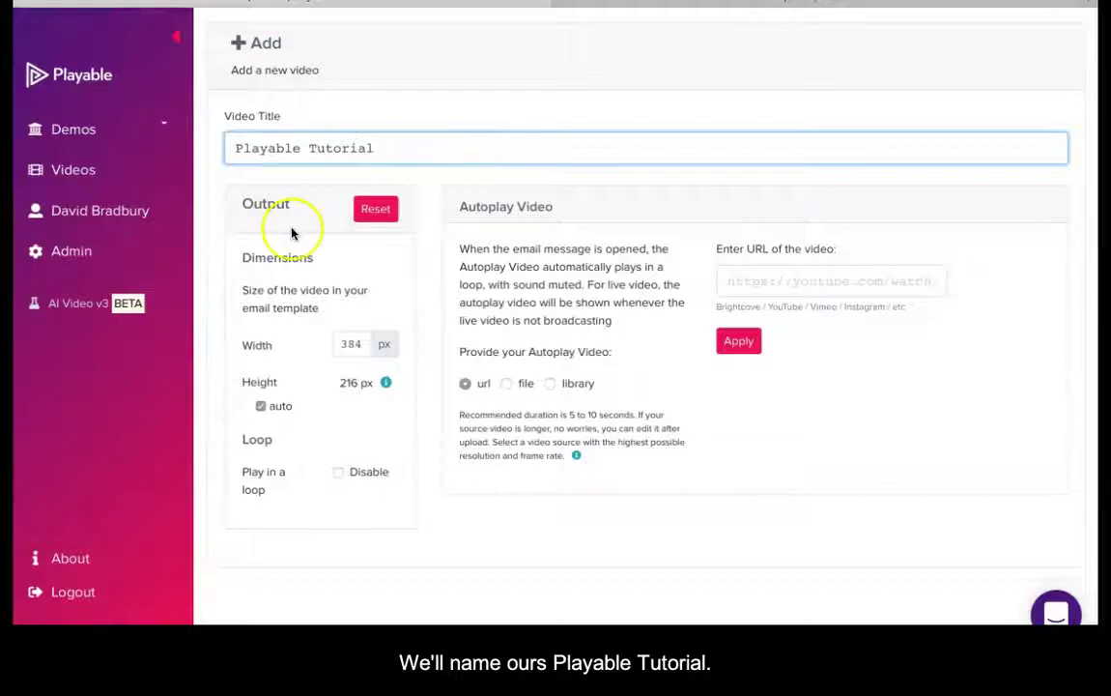
click(347, 343)
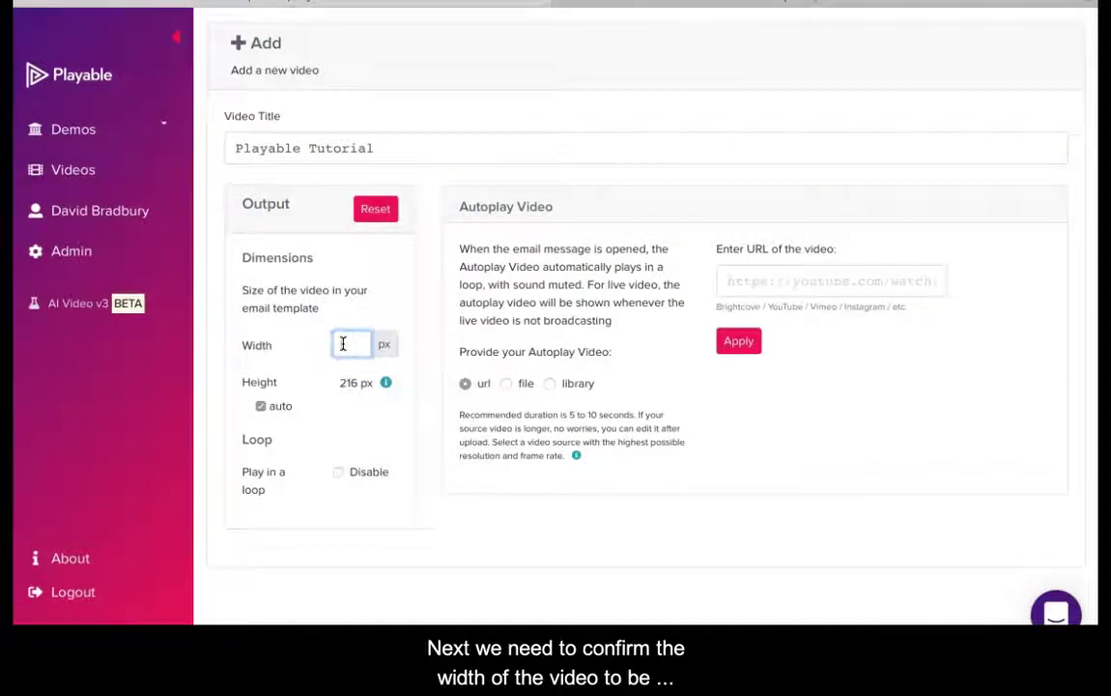
click(329, 345)
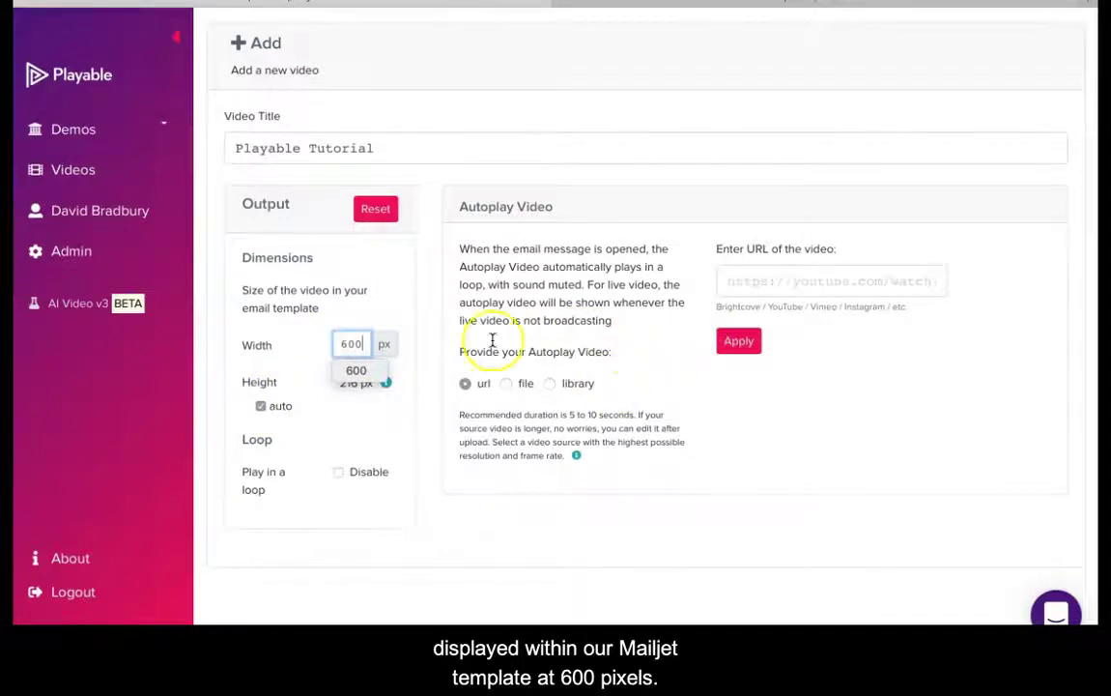
key(Escape)
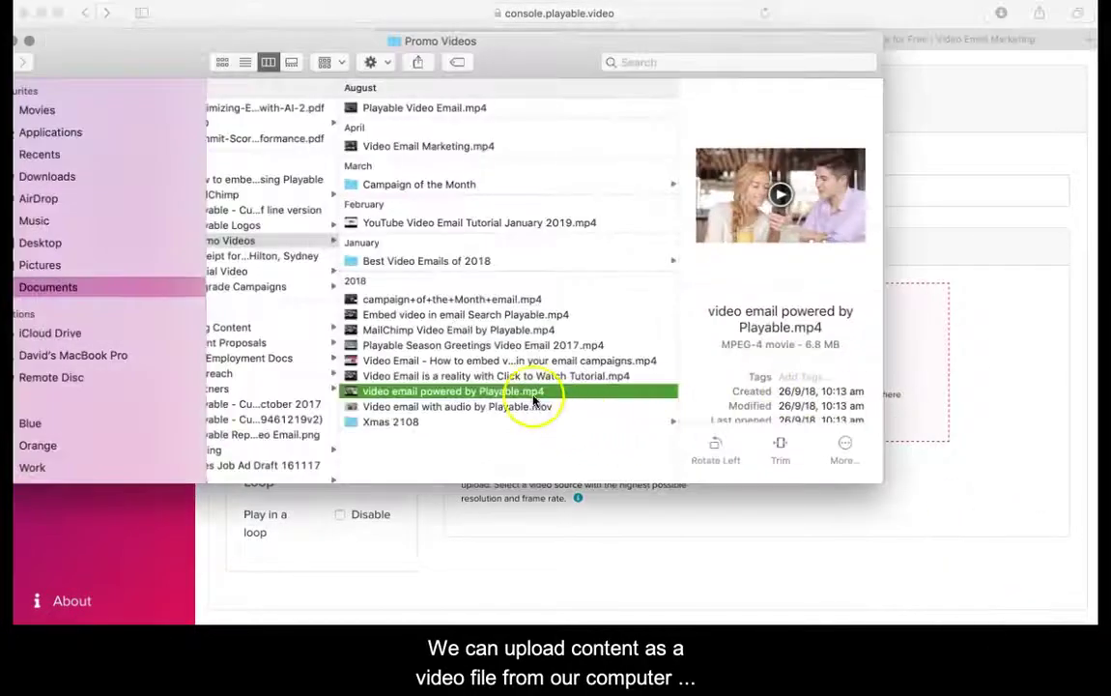
- Upload 'video email powered by Playable.mp4' from Promo Videos as the autoplay clip, then close Finder
drag(529, 397, 933, 378)
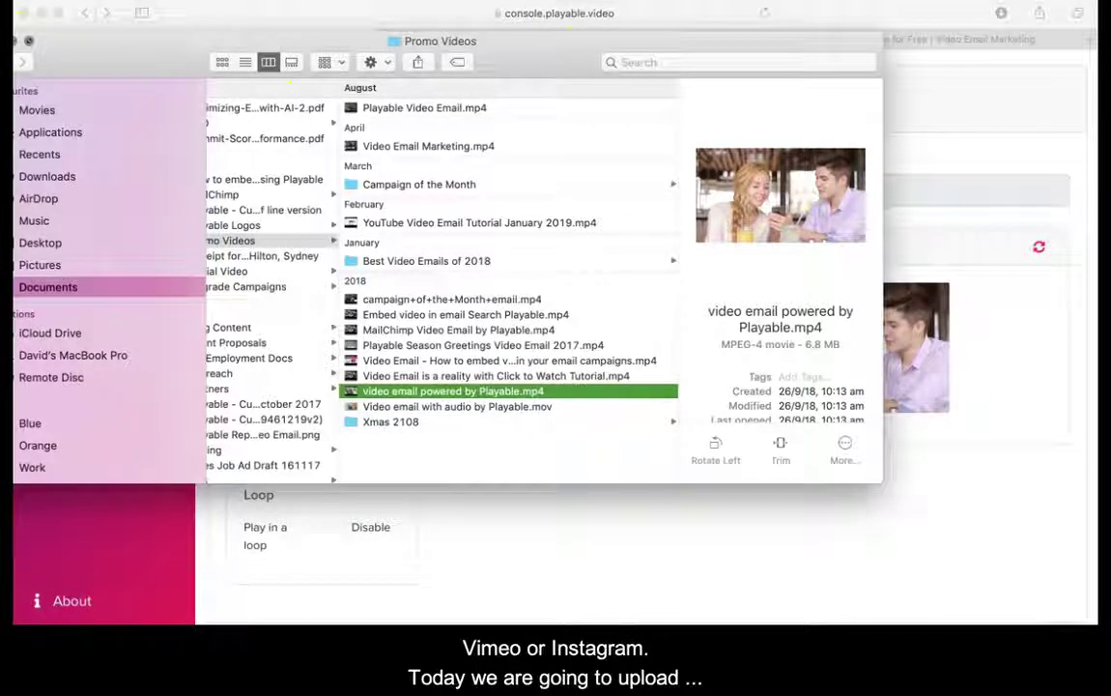
click(28, 44)
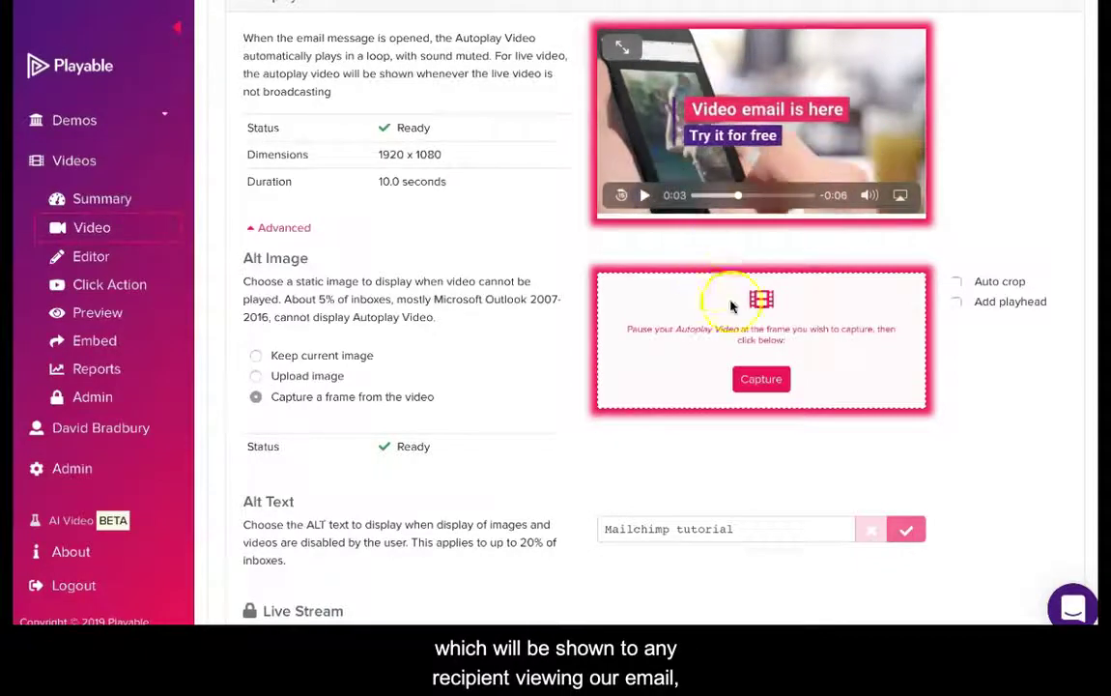
- Save a captured video frame as the Alt Image and switch to the Editor
click(758, 379)
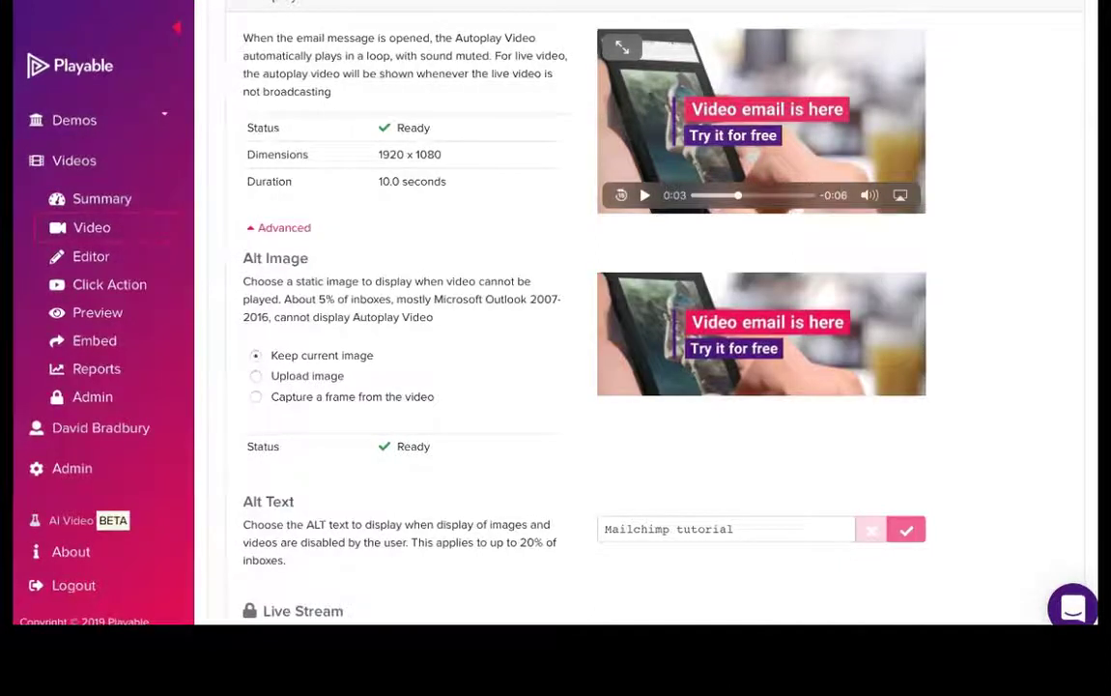
click(100, 256)
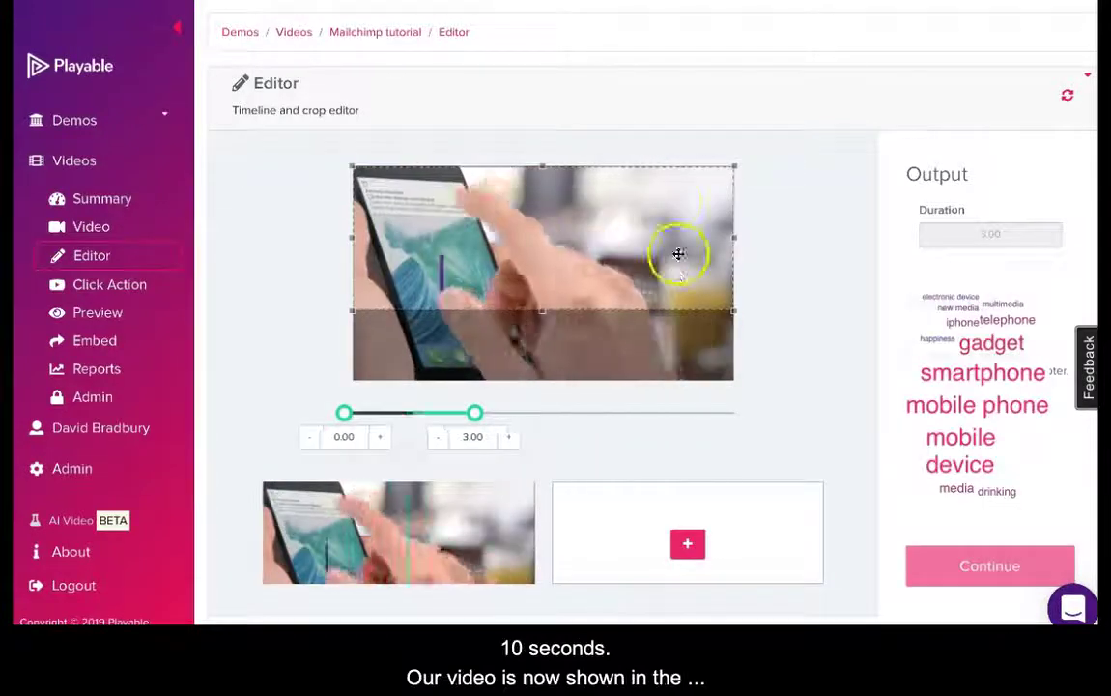
- Nudge the crop area down, add a second clip trimmed to end at 9.80 s, and continue
drag(645, 165, 643, 190)
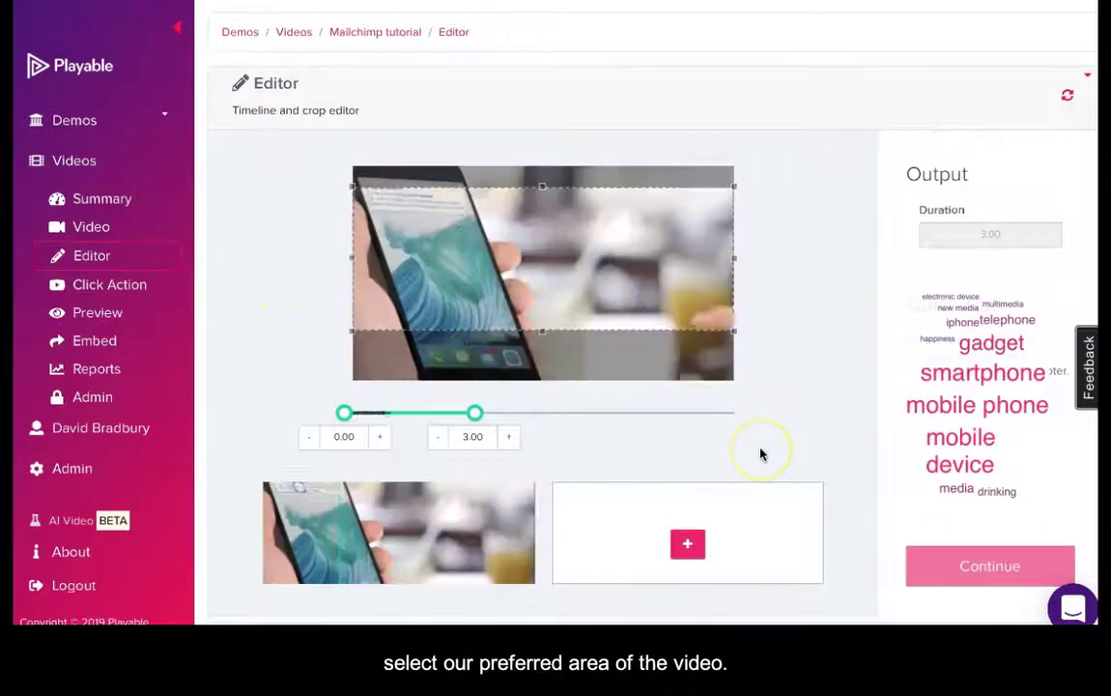
click(687, 543)
drag(590, 418, 682, 413)
drag(458, 413, 349, 422)
drag(684, 412, 737, 412)
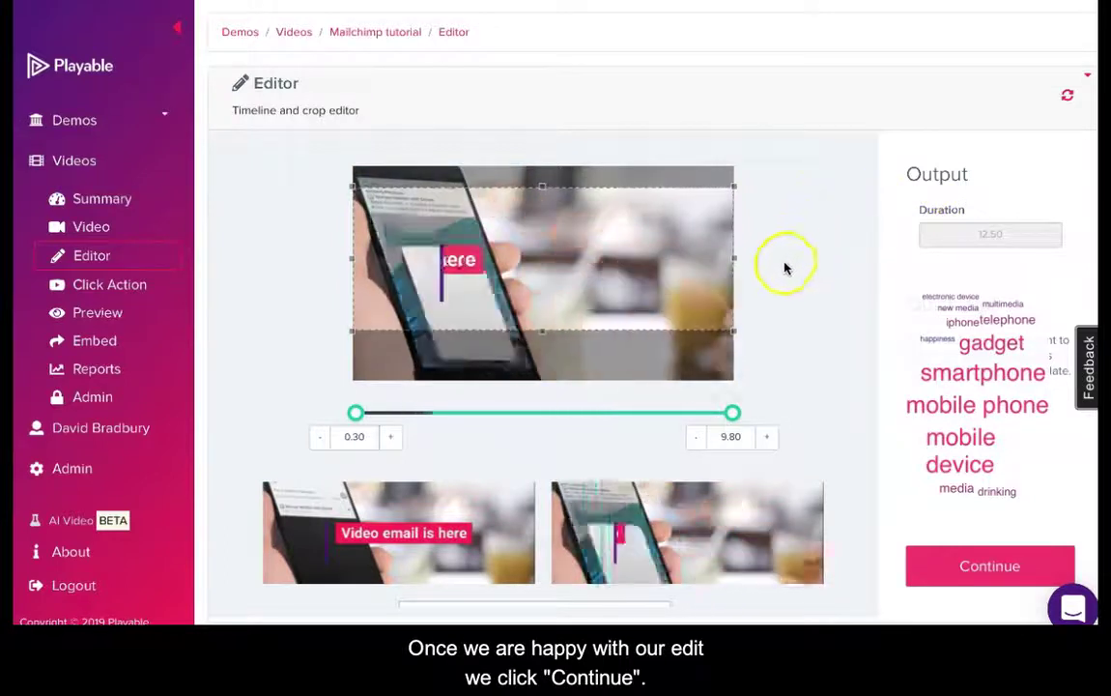
click(955, 565)
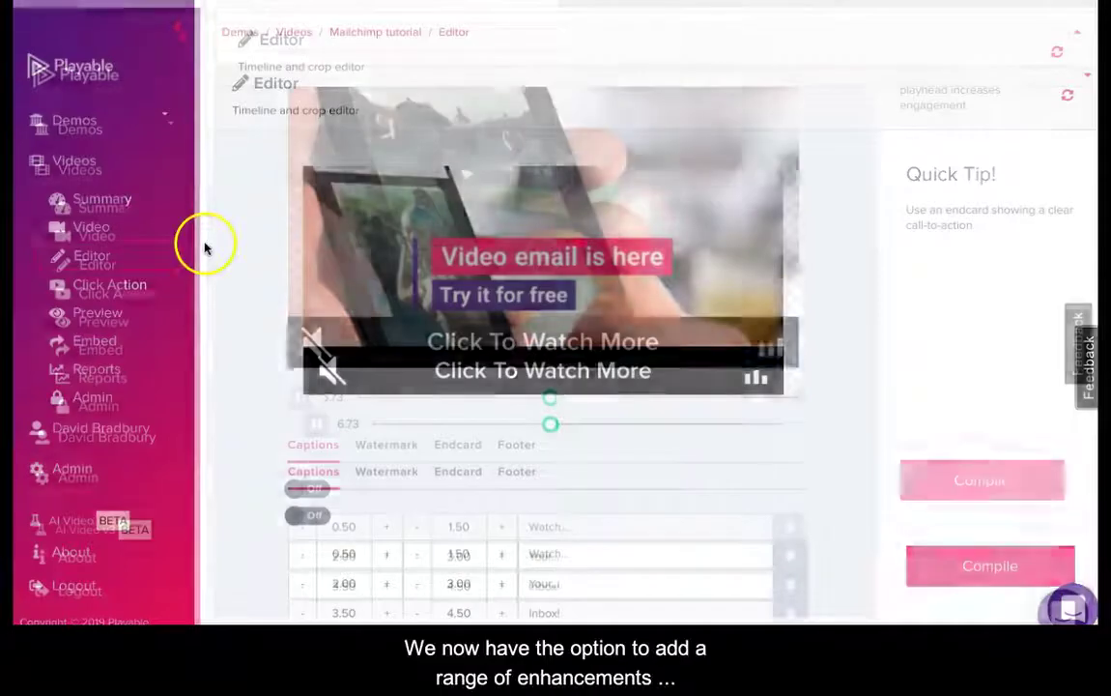
- Switch off the video's captions and watermark
click(314, 491)
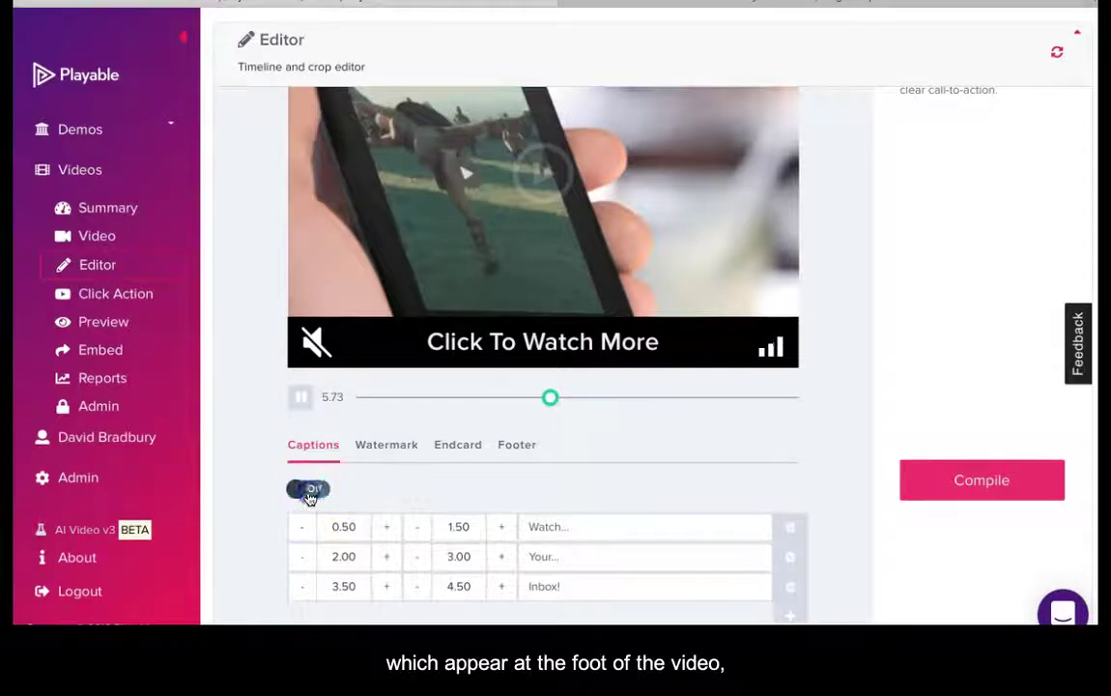
click(309, 489)
click(391, 467)
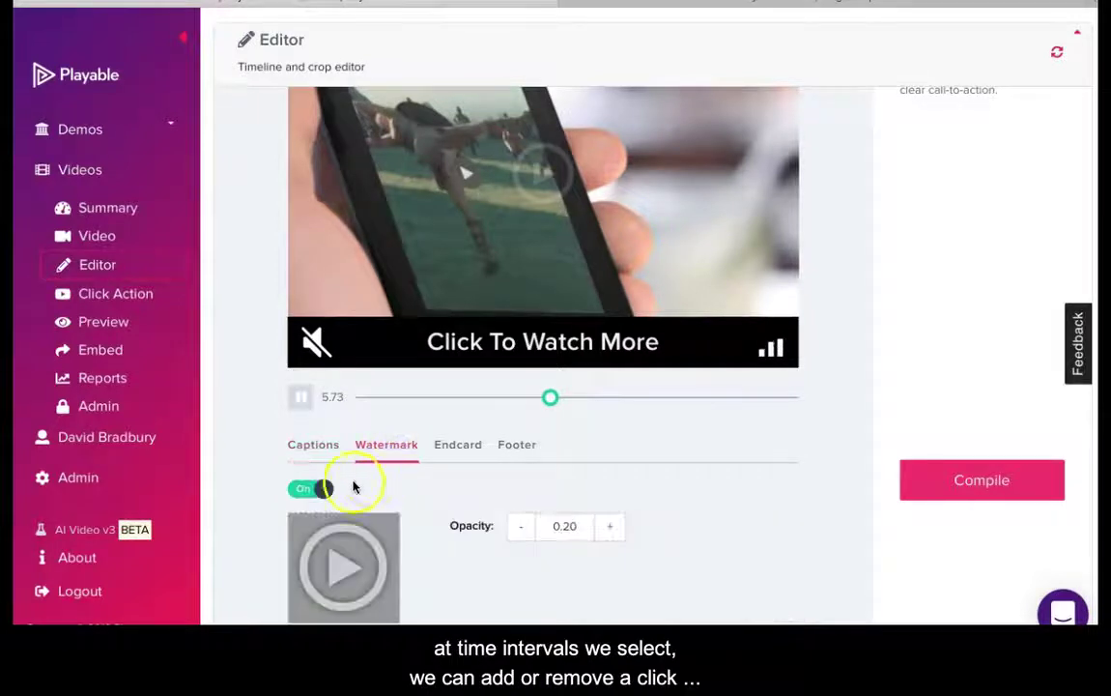
click(309, 490)
- Keep the Click To Watch More footer, tidy its text, and compile the 9.88-second video
click(449, 446)
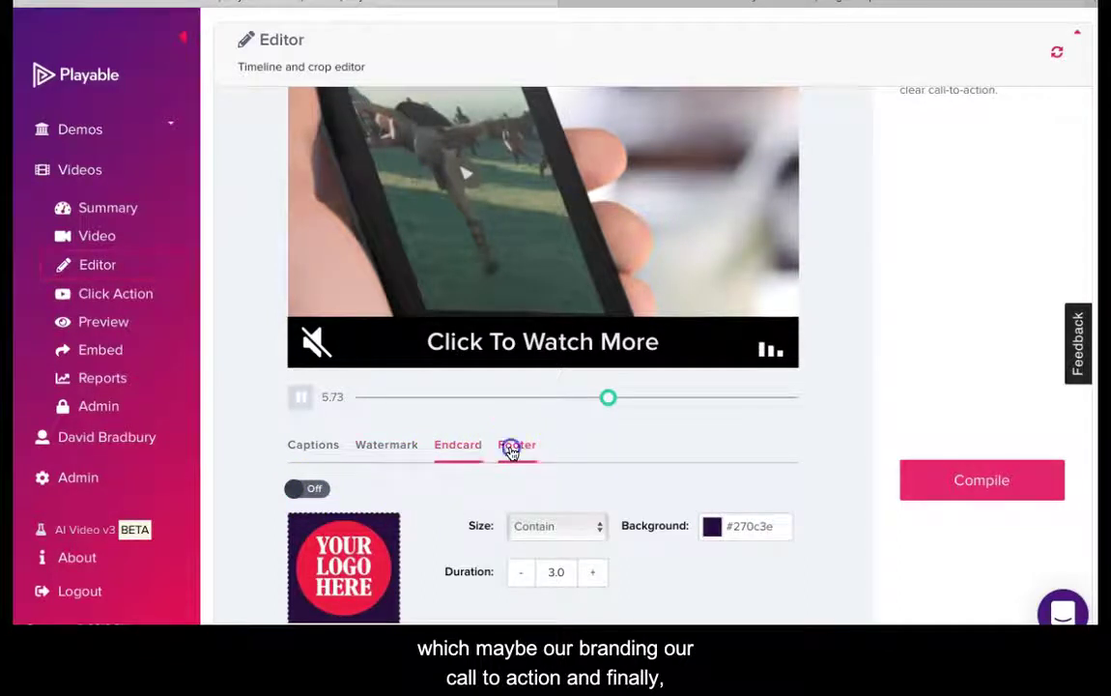
click(511, 449)
text(\\\)
key(BackSpace)
key(BackSpace)
key(BackSpace)
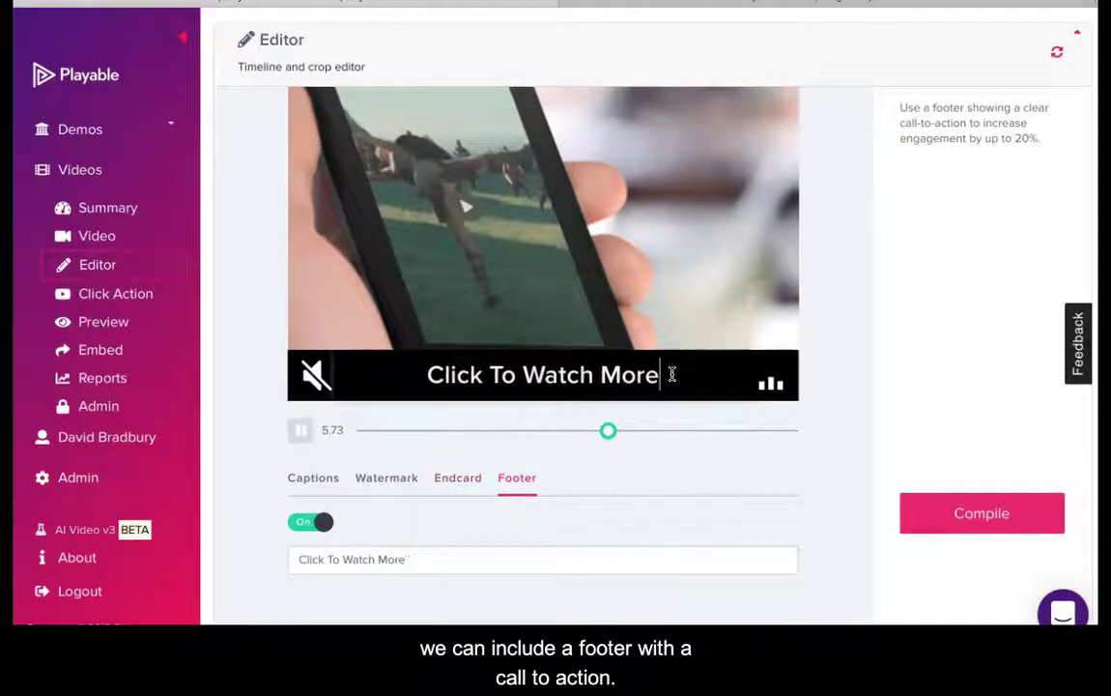
click(910, 514)
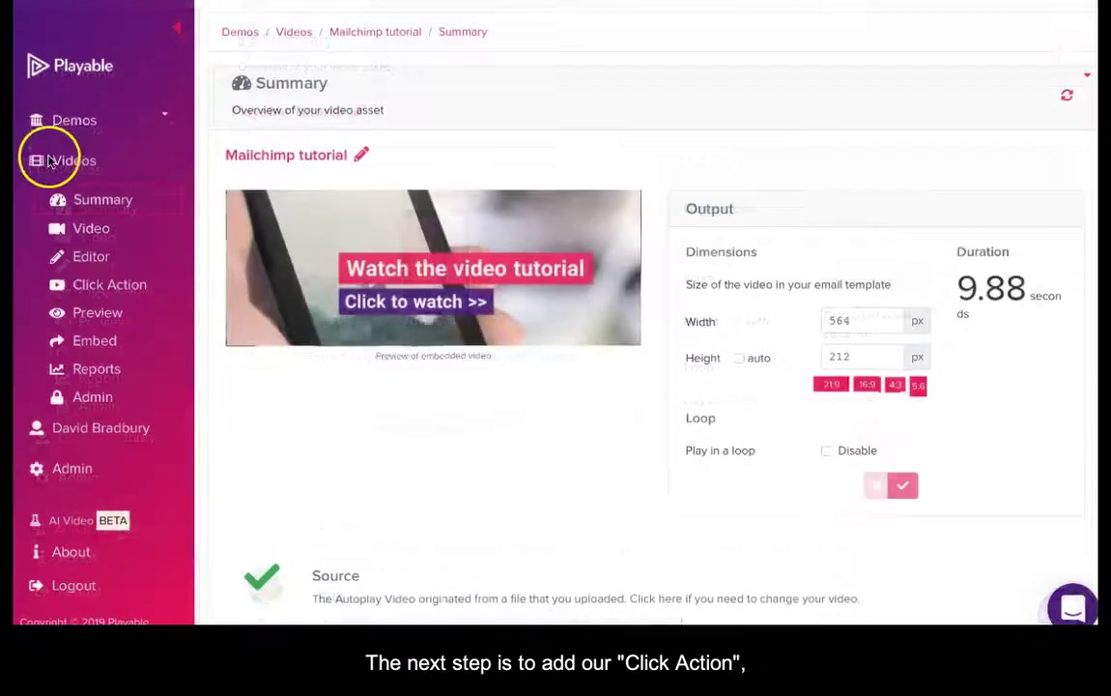
click(102, 290)
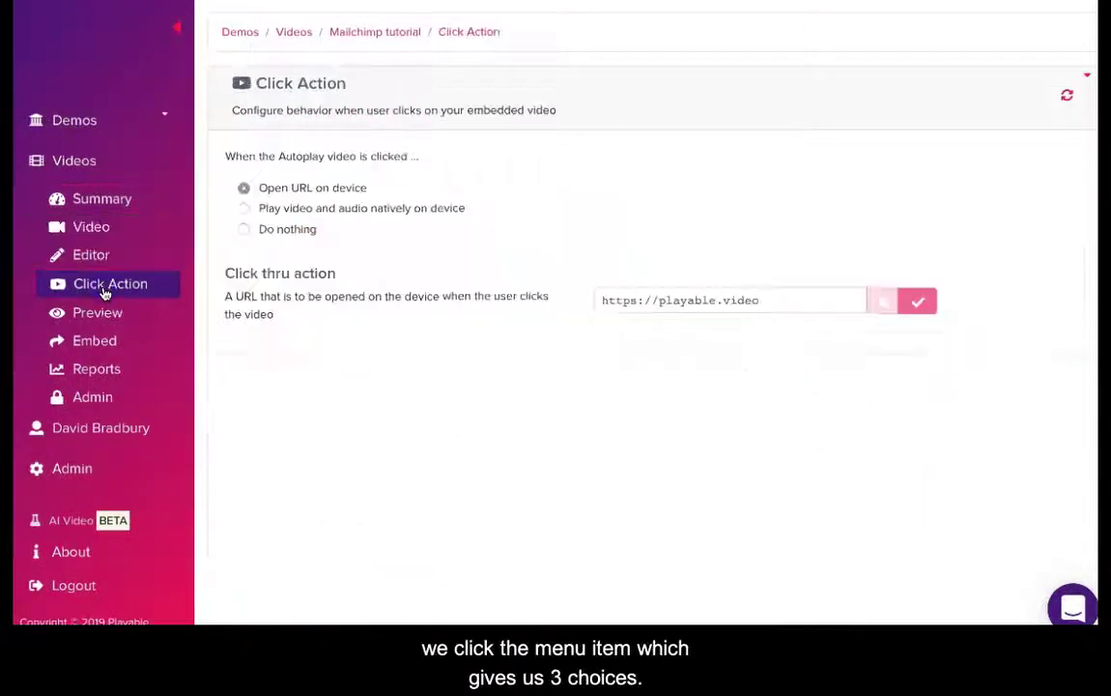
click(783, 301)
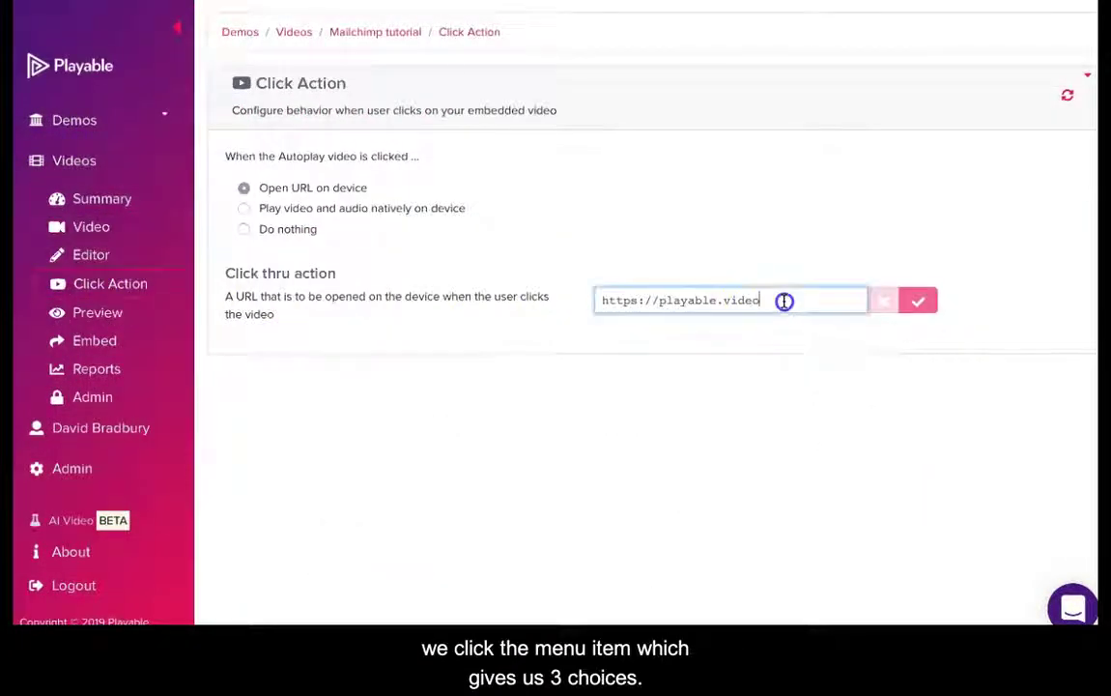
click(919, 303)
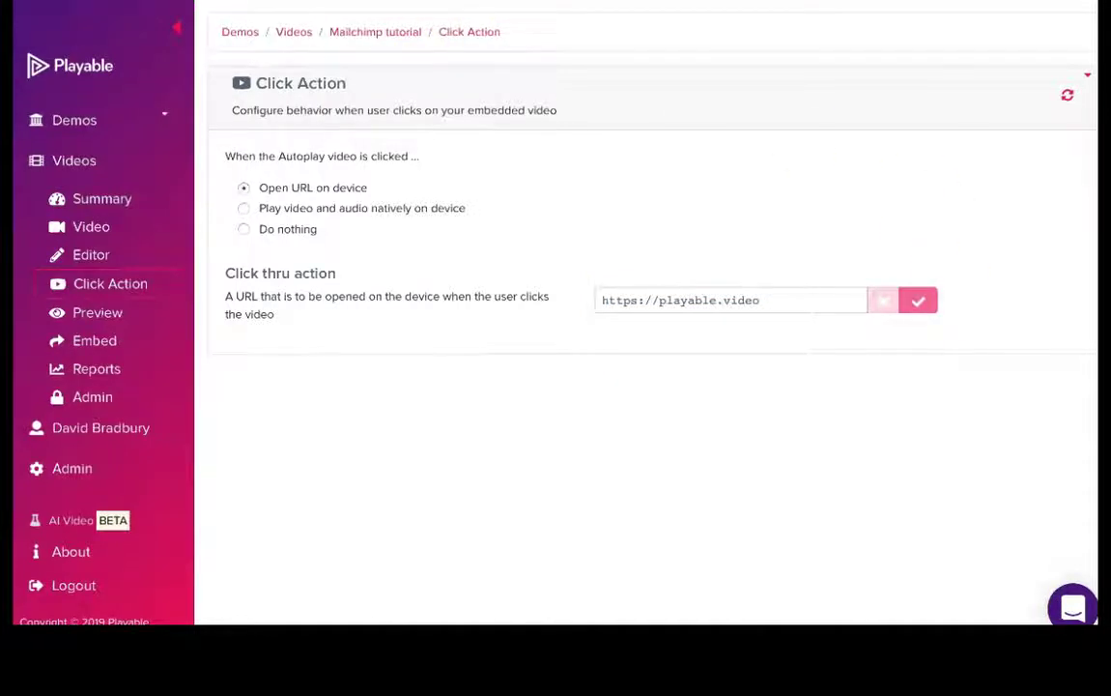
click(96, 317)
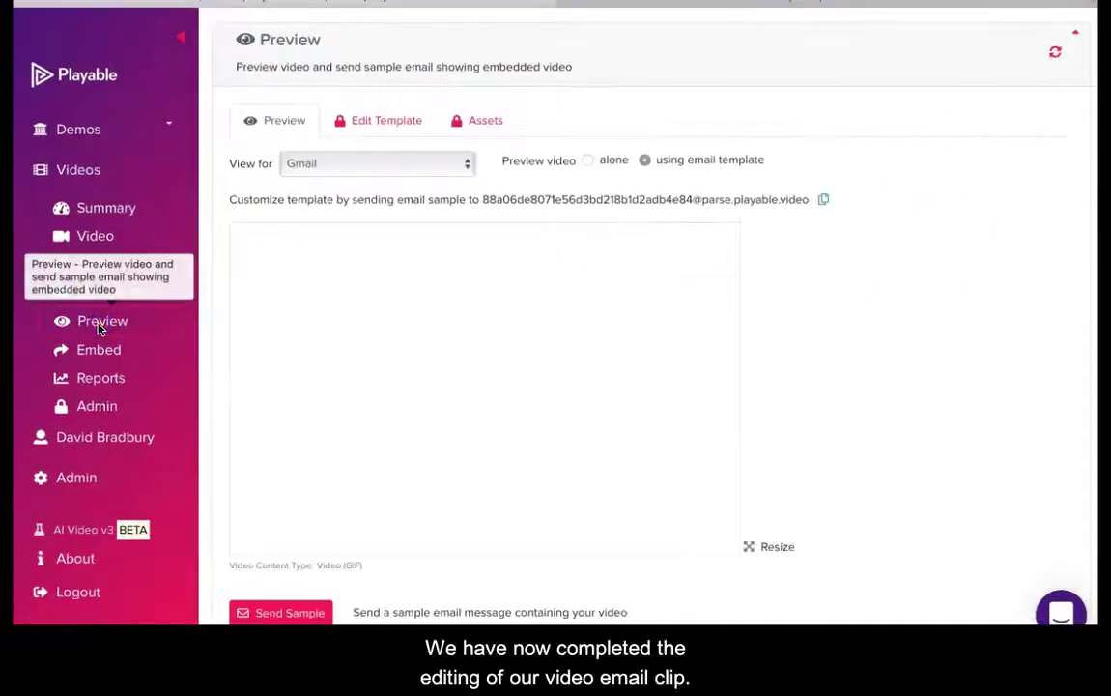
- Review the email client options, keep the Gmail preview, and open the Send Sample form
click(467, 167)
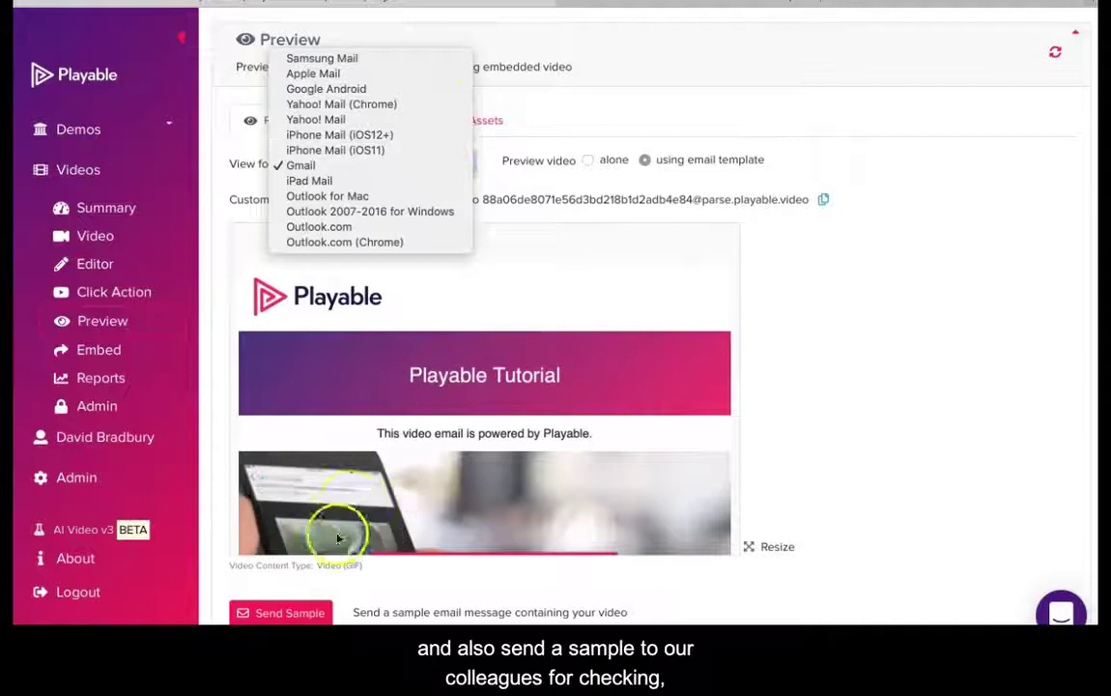
click(301, 604)
click(297, 612)
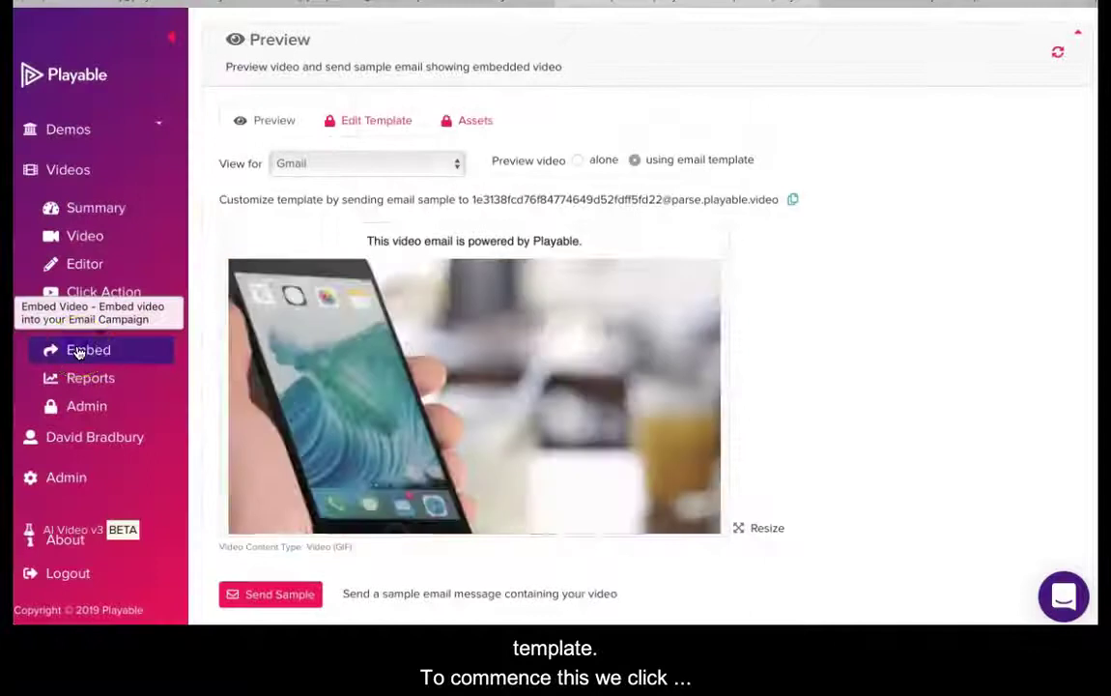
- Generate the video's embed code for Mailjet as the email provider and copy it
click(78, 352)
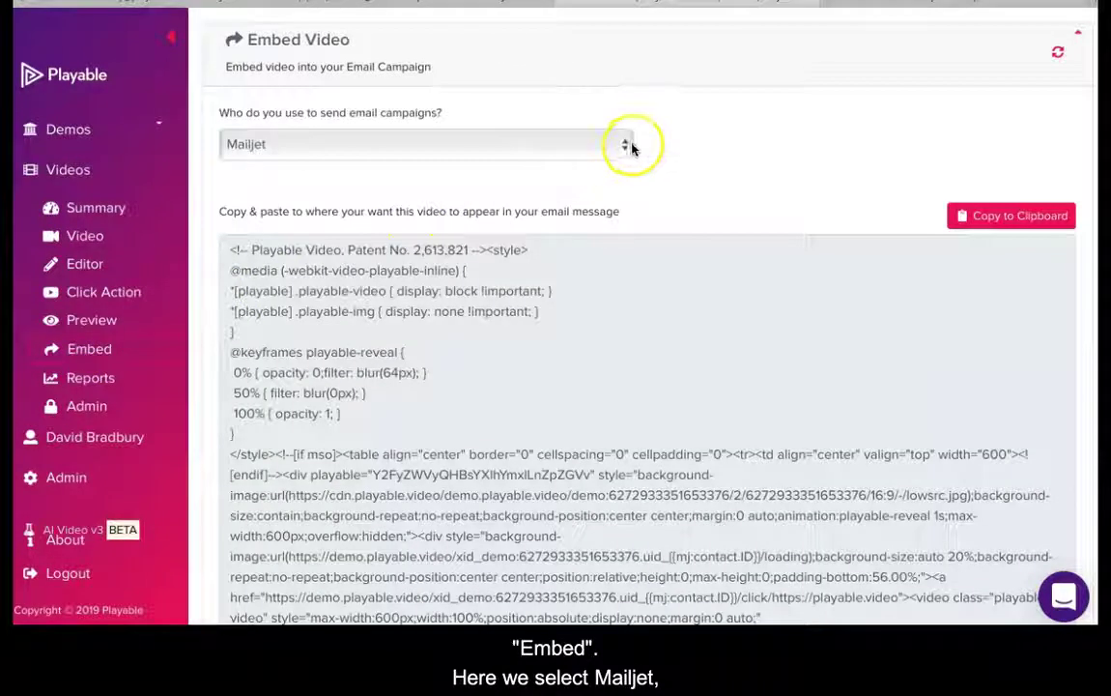
click(629, 145)
click(462, 145)
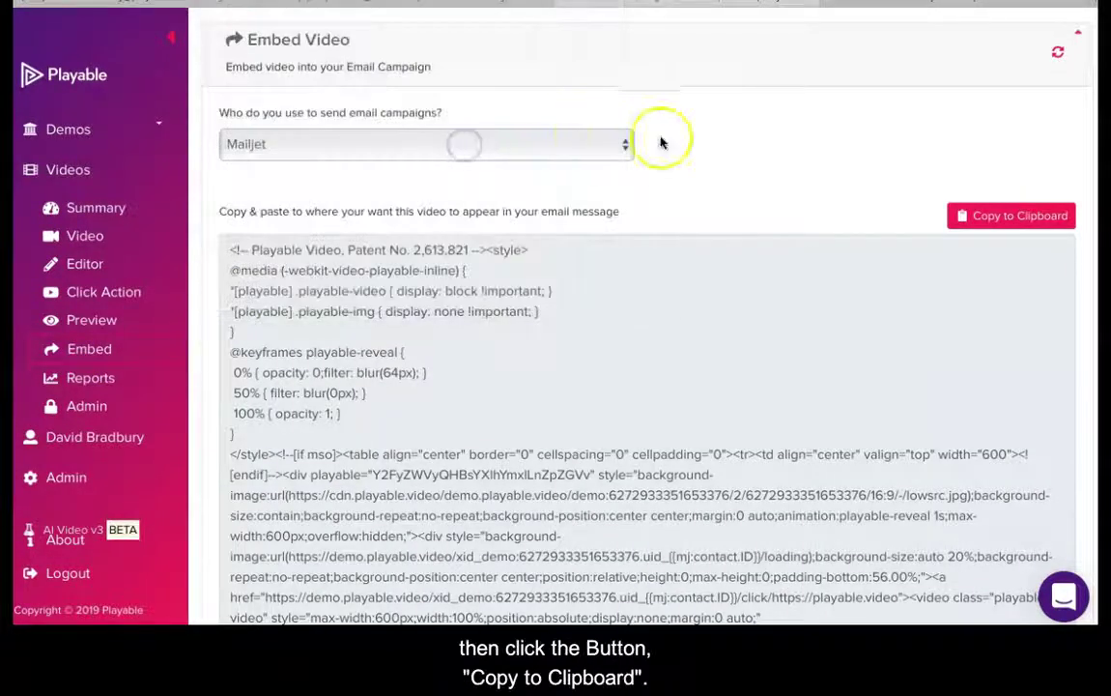
click(1010, 216)
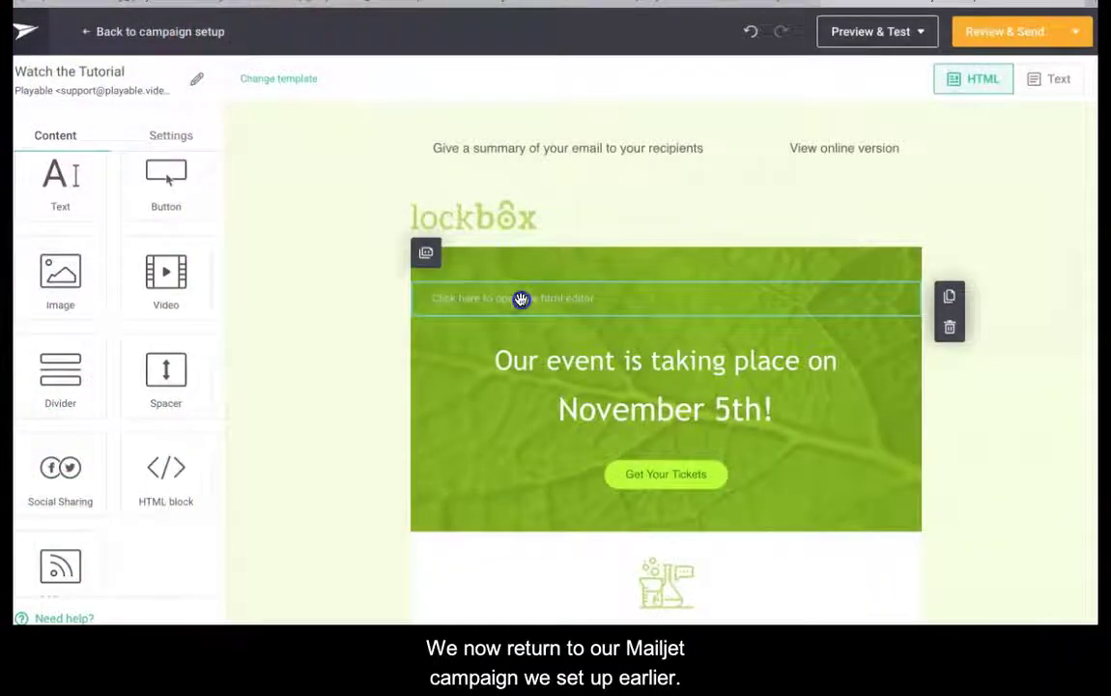
- Paste the copied Playable embed code into the Lockbox email's HTML block and save it
click(520, 299)
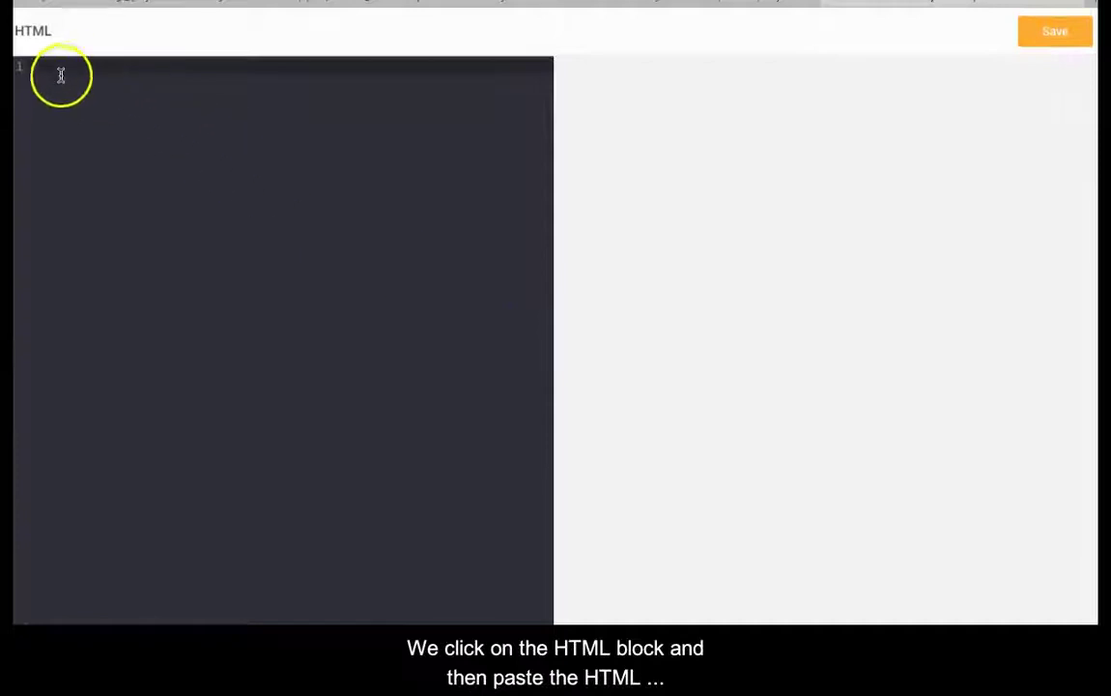
key(ctrl+v)
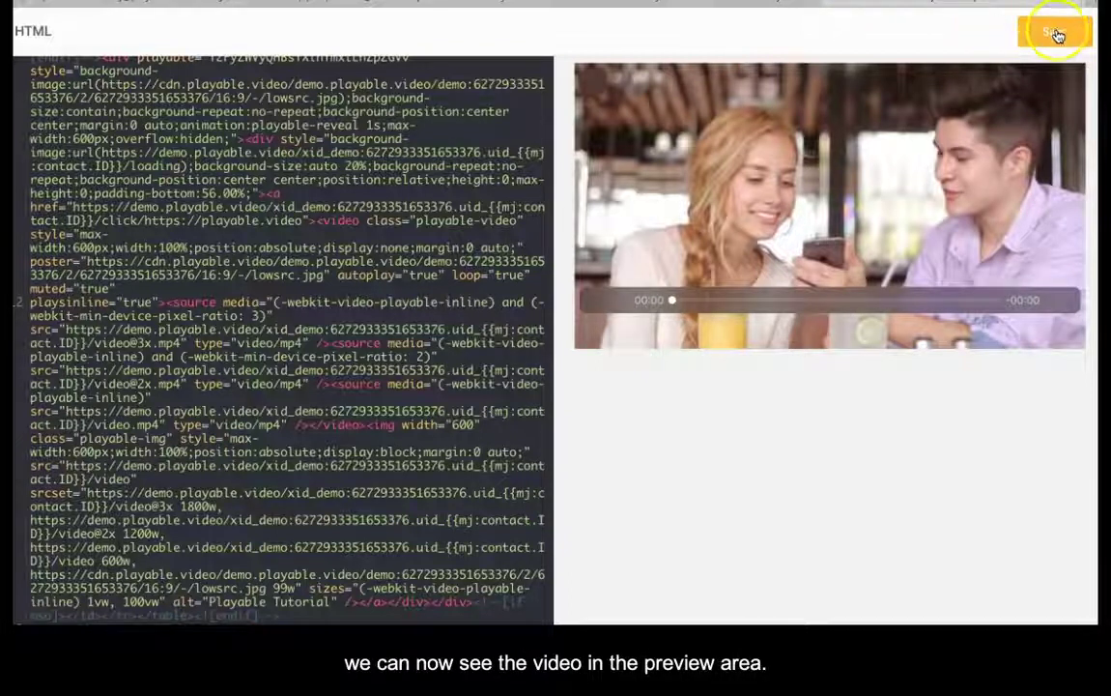
click(1054, 33)
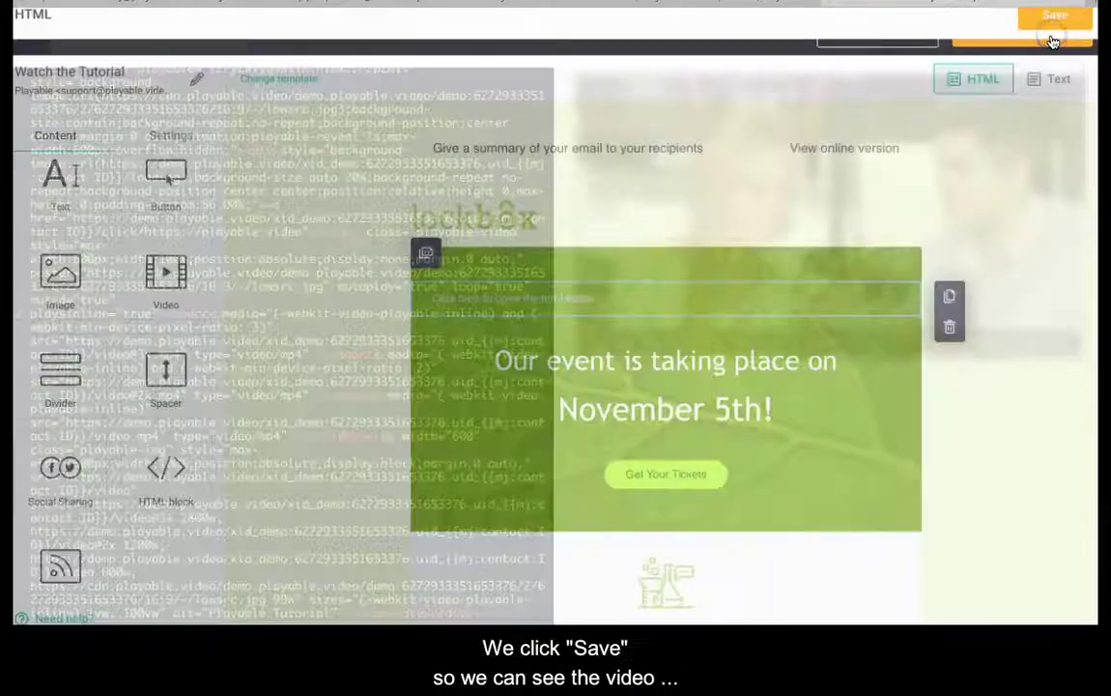